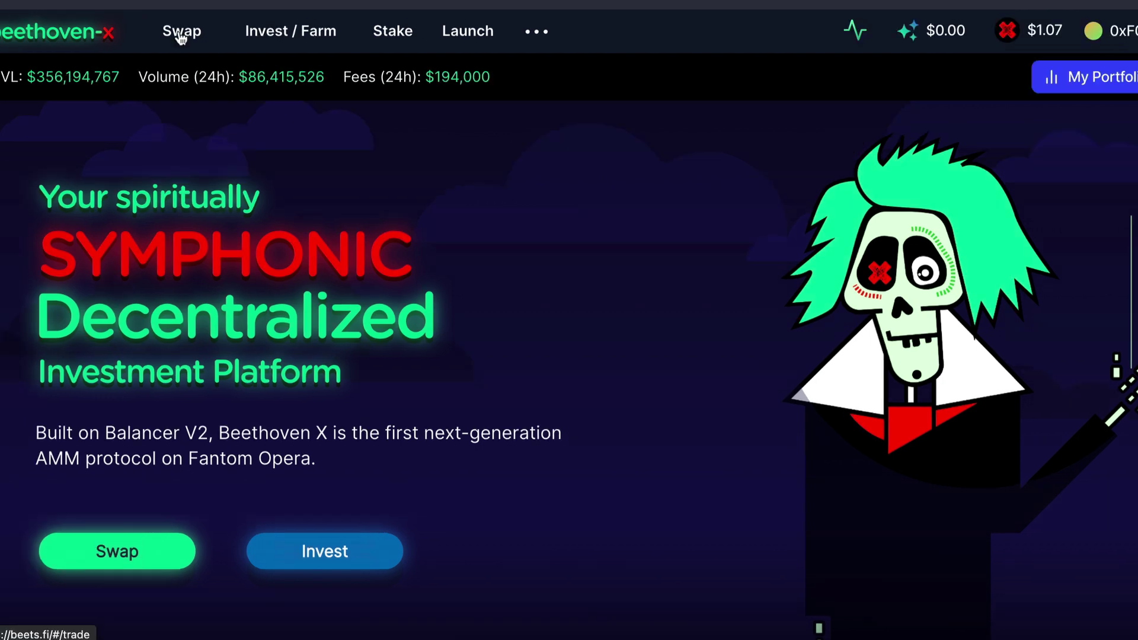
Open the token swap page and choose BEETS as the token to receive in exchange for USDC.
{"action": "left_click", "coordinate": [201, 26]}
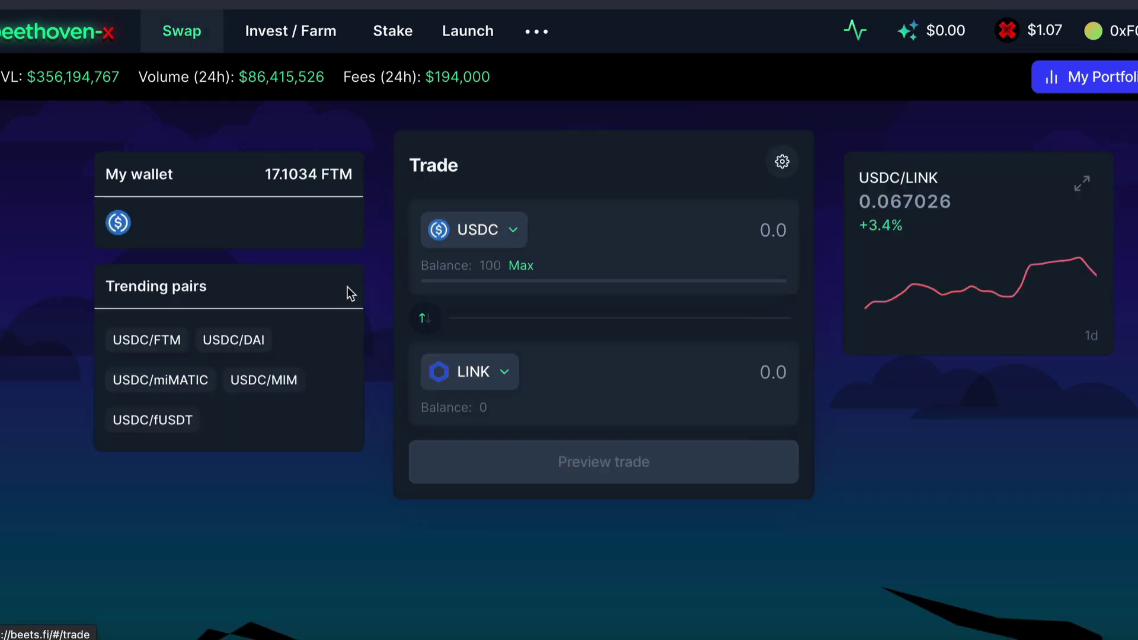
{"action": "left_click", "coordinate": [506, 379]}
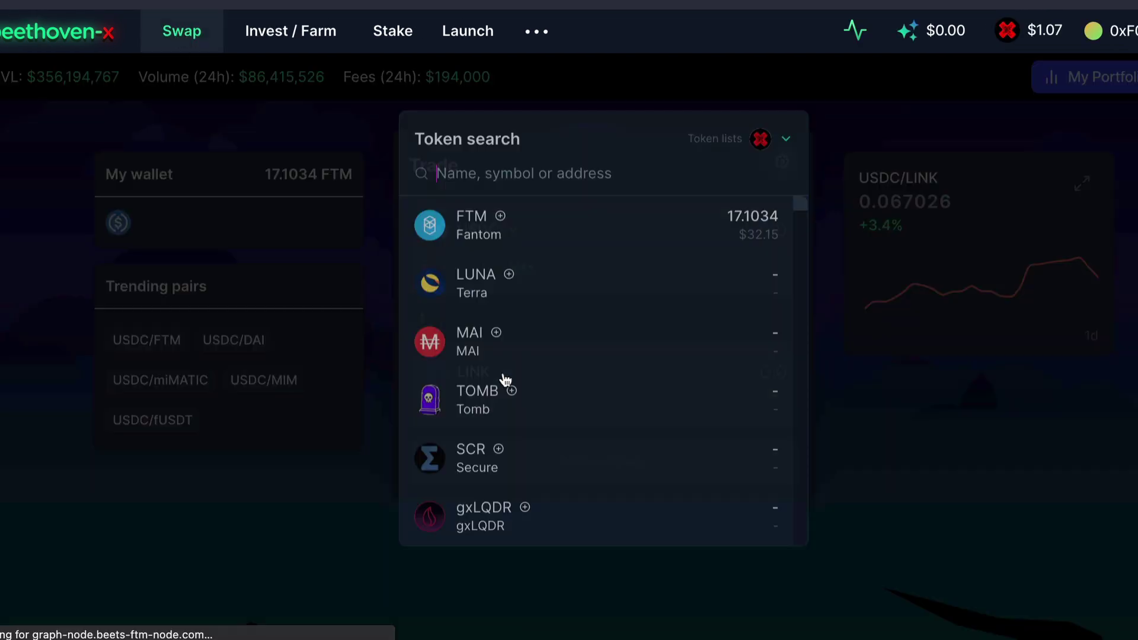
{"action": "scroll", "coordinate": [444, 368], "scroll_direction": "down", "scroll_amount": 5}
{"action": "scroll", "coordinate": [468, 266], "scroll_direction": "up", "scroll_amount": 5}
{"action": "type", "text": "bee"}
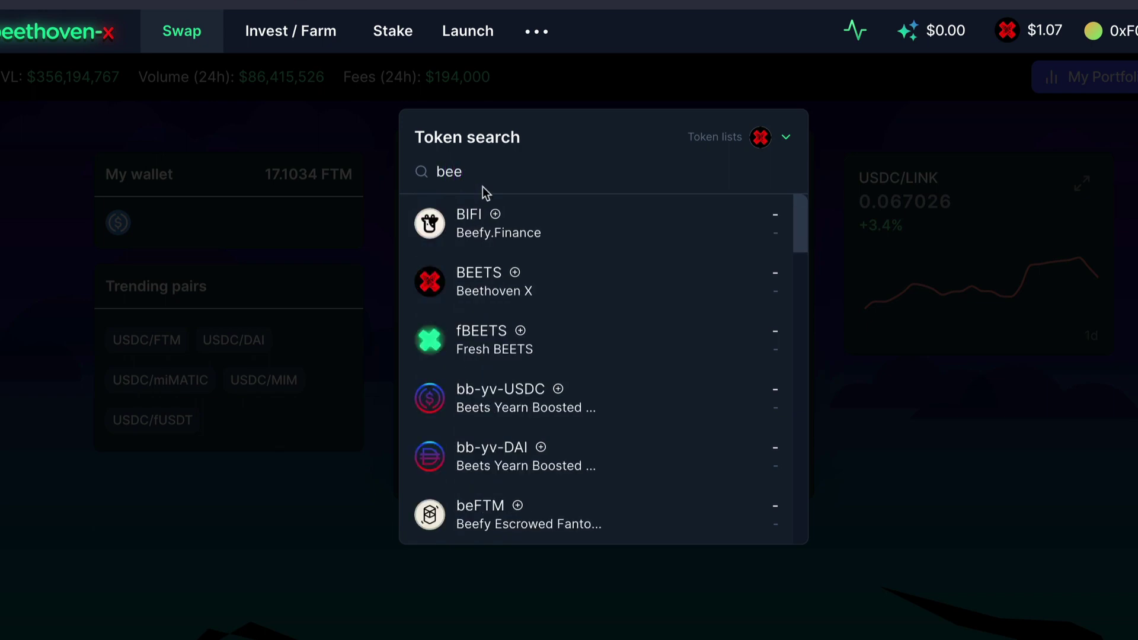
{"action": "left_click", "coordinate": [484, 276]}
Swap the maximum balance of 100 USDC for BEETS and approve the trade in the wallet.
{"action": "left_click", "coordinate": [521, 265]}
{"action": "scroll", "coordinate": [633, 368], "scroll_direction": "down", "scroll_amount": 2}
{"action": "left_click", "coordinate": [633, 366]}
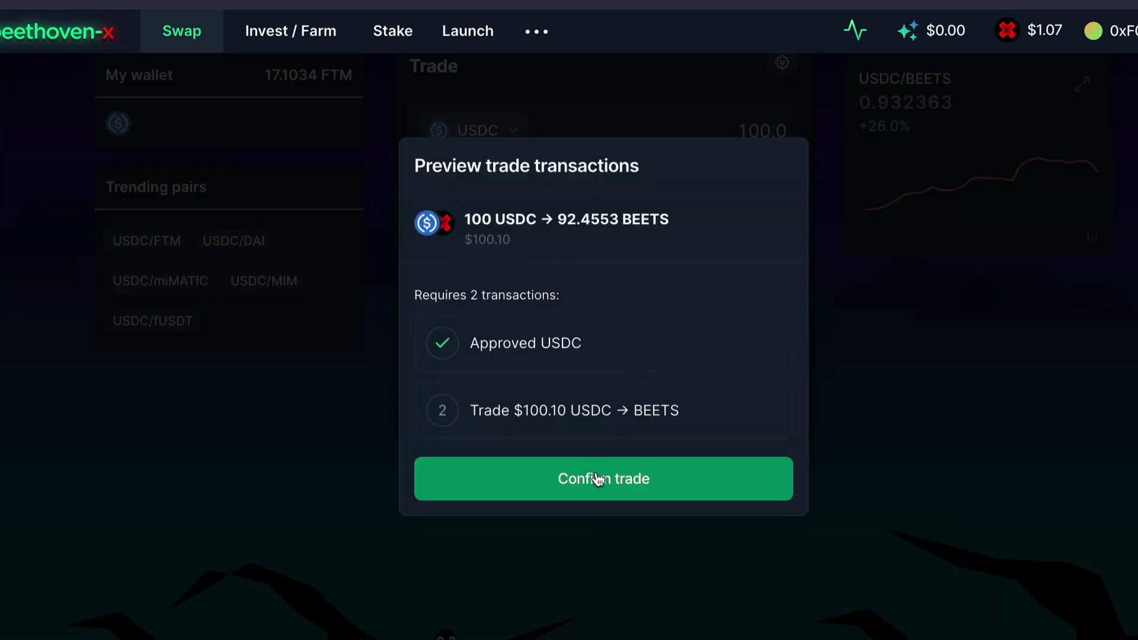
{"action": "left_click", "coordinate": [599, 474]}
{"action": "left_click", "coordinate": [1114, 470]}
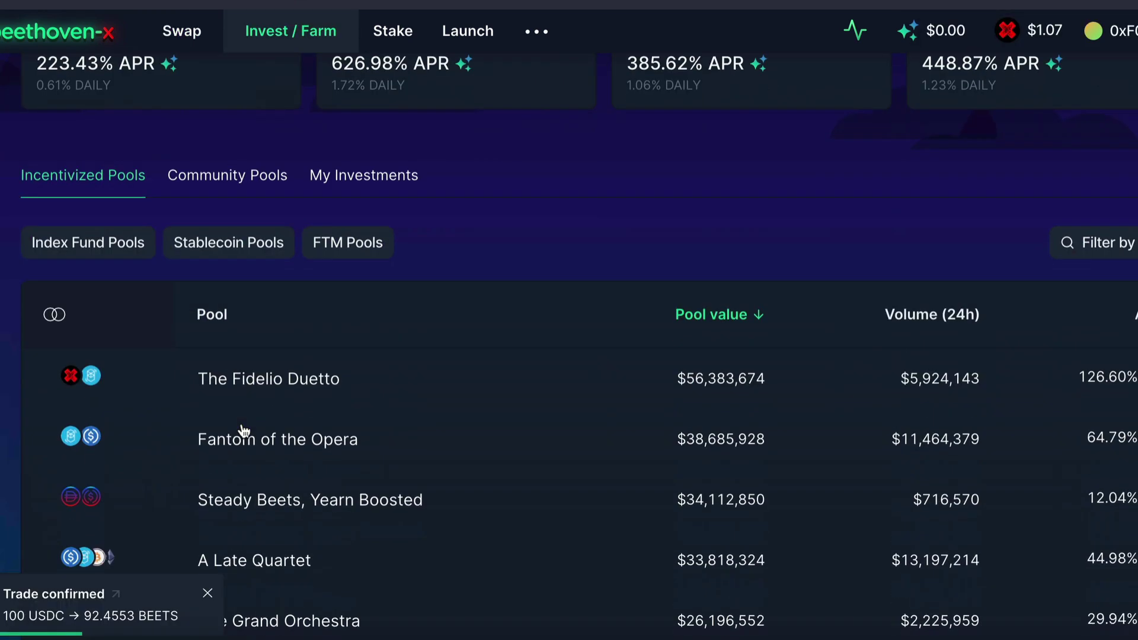
Open The Fidelio Duetto among the incentivized pools and bring up its investment form.
{"action": "scroll", "coordinate": [243, 430], "scroll_direction": "down", "scroll_amount": 1}
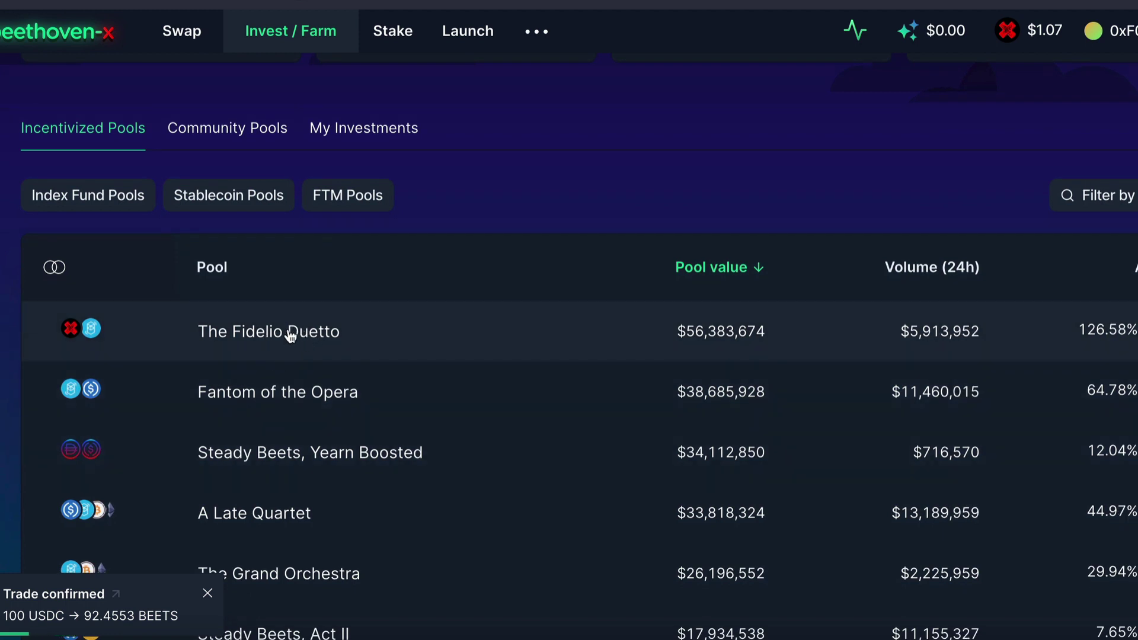
{"action": "left_click", "coordinate": [292, 333]}
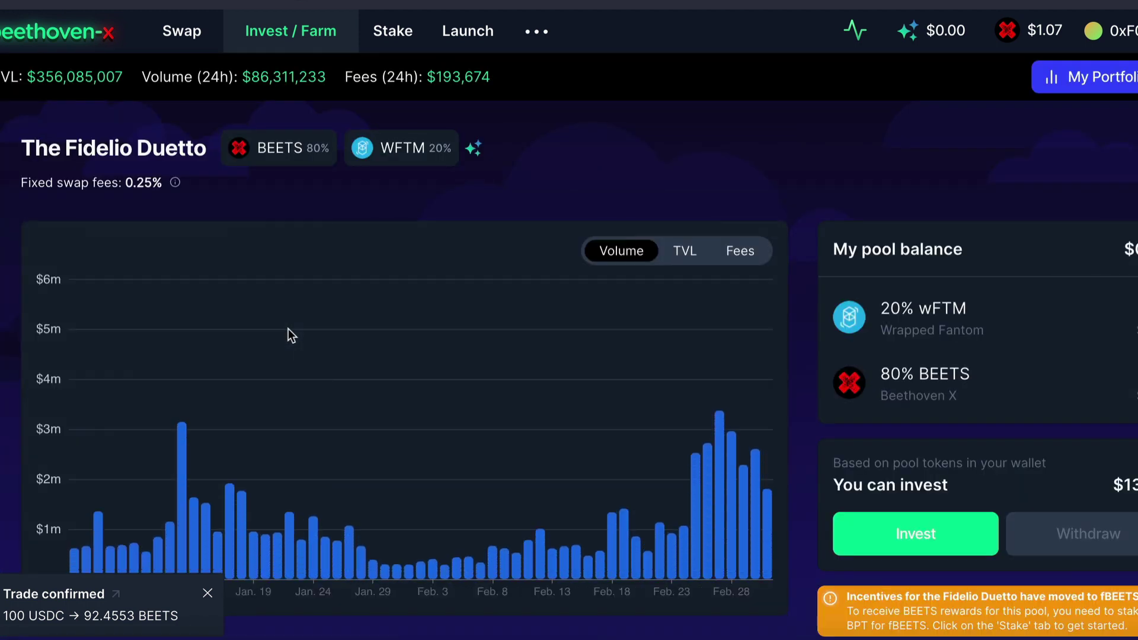
{"action": "left_click", "coordinate": [928, 533]}
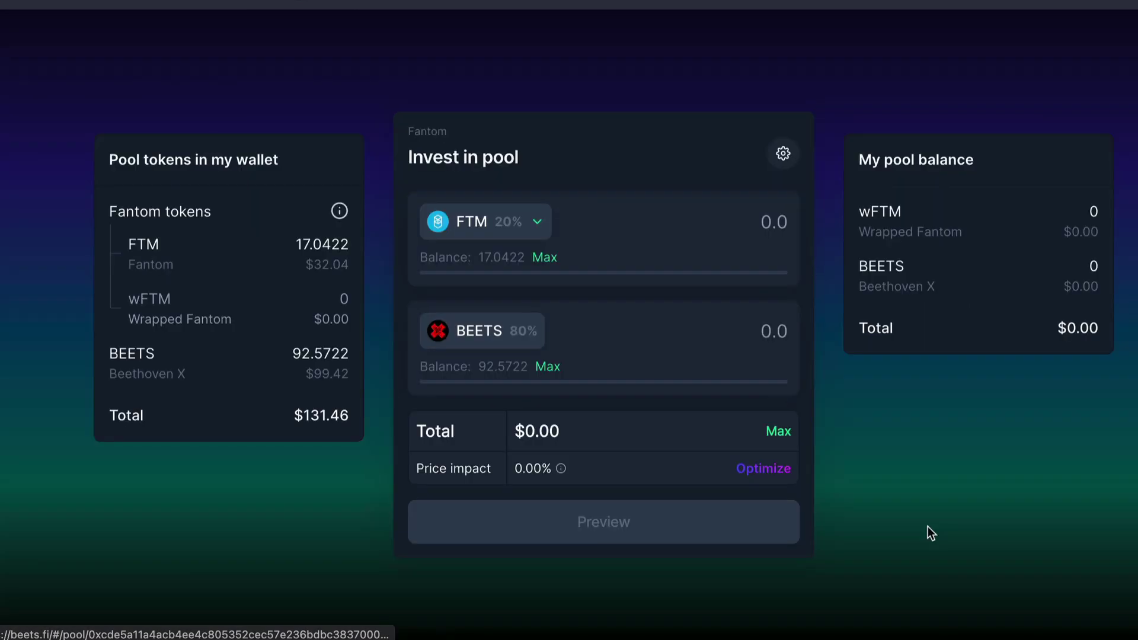
Invest the maximum BEETS balance, 92.5722 BEETS, in the Fidelio Duetto pool and approve joining the pool in the wallet.
{"action": "left_click", "coordinate": [549, 367]}
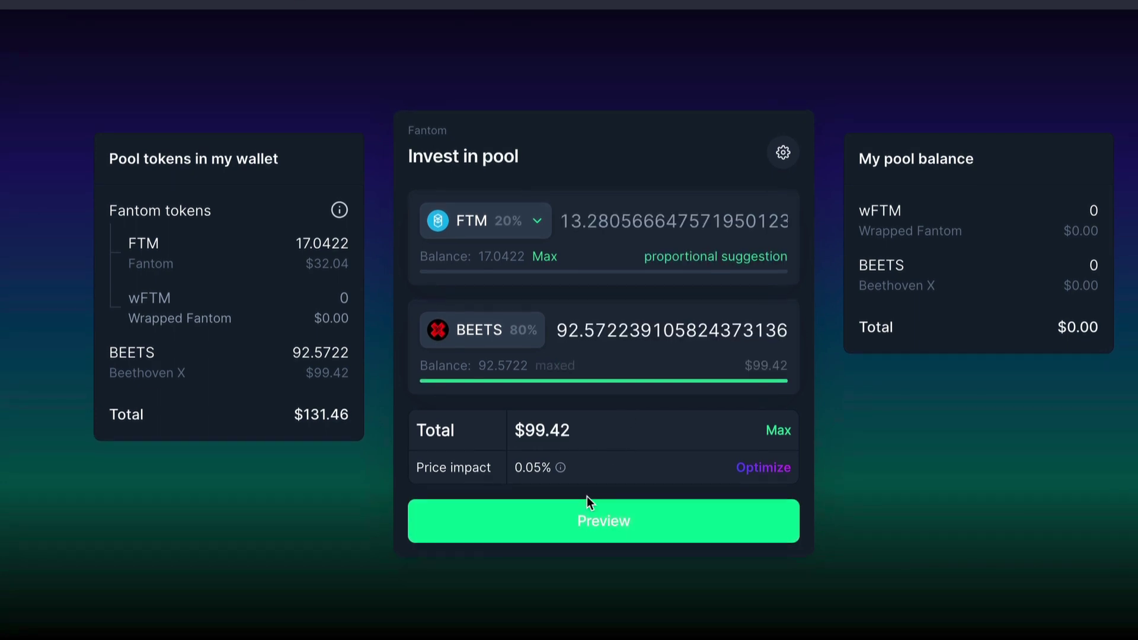
{"action": "left_click", "coordinate": [614, 524]}
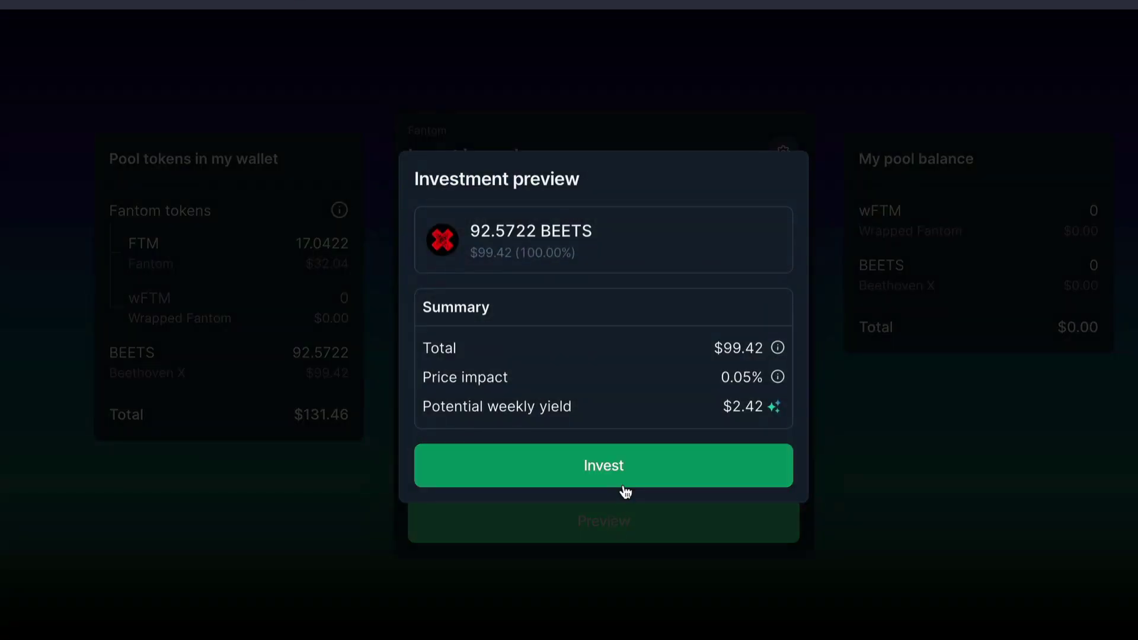
{"action": "left_click", "coordinate": [613, 464]}
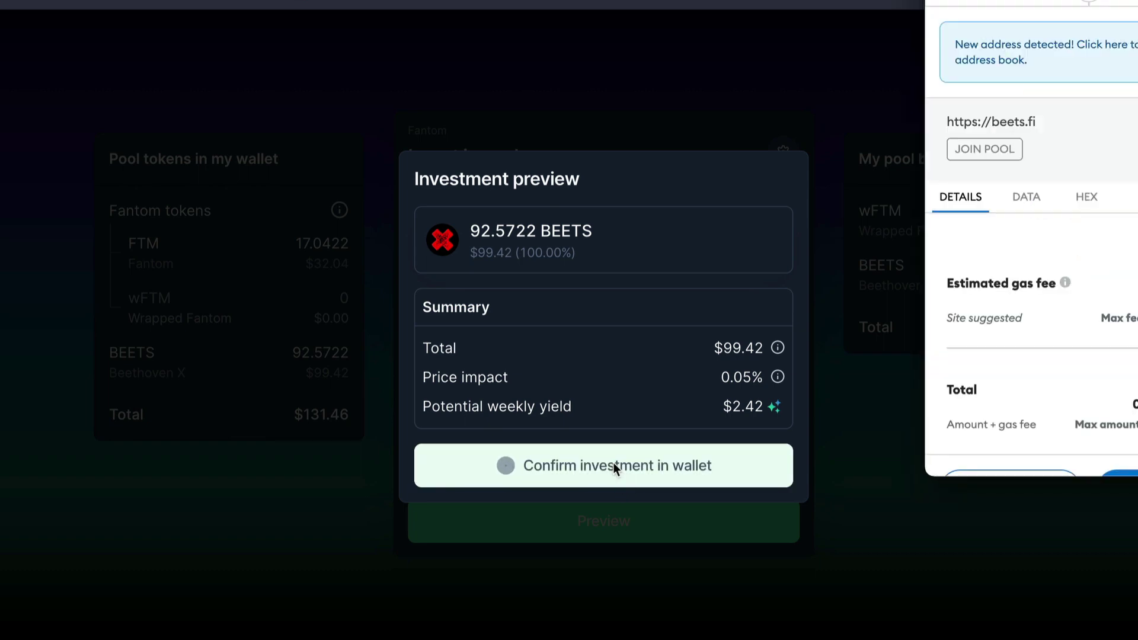
{"action": "scroll", "coordinate": [1044, 347], "scroll_direction": "down", "scroll_amount": 1}
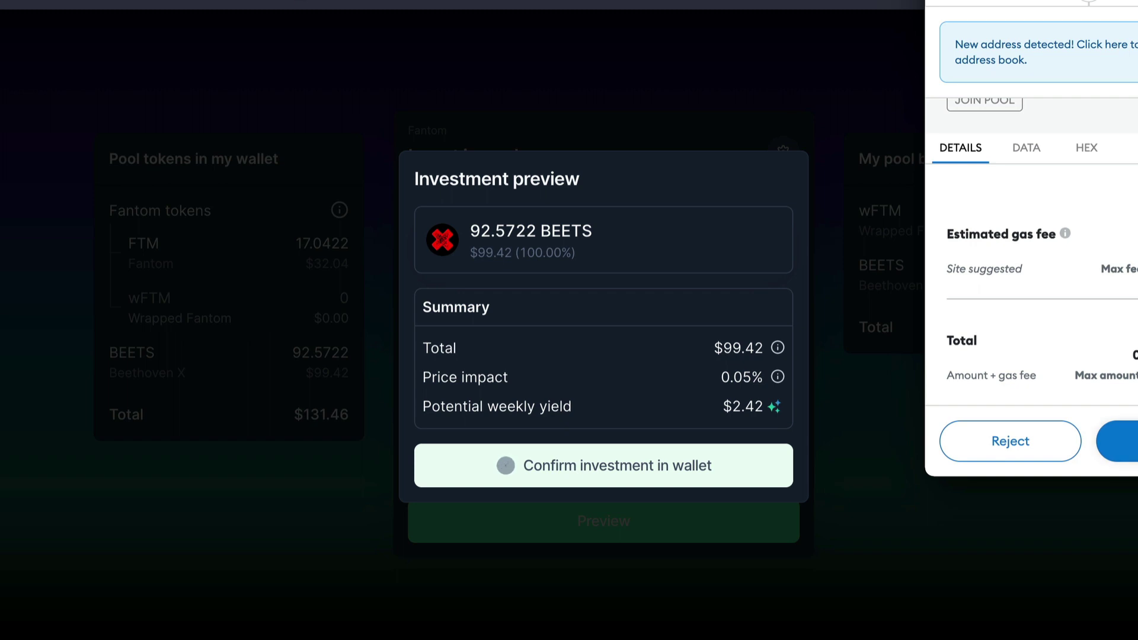
{"action": "left_click", "coordinate": [1120, 441]}
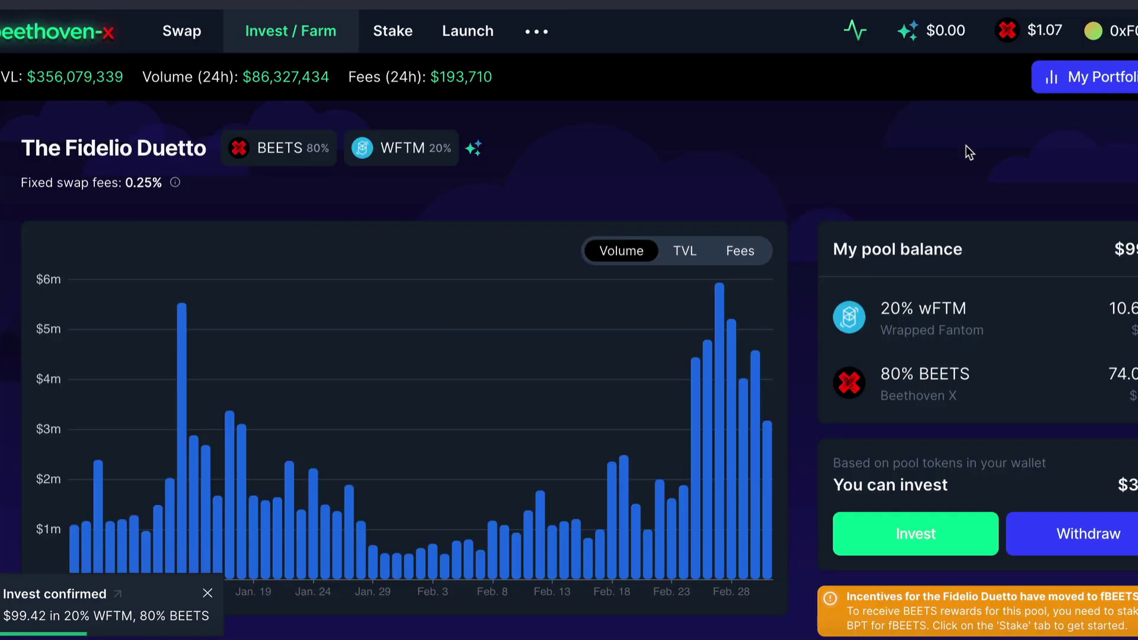
On the staking page, mint fBEETS from the maximum Fidelio Duetto BPT balance and approve the transaction in the wallet.
{"action": "left_click", "coordinate": [388, 30]}
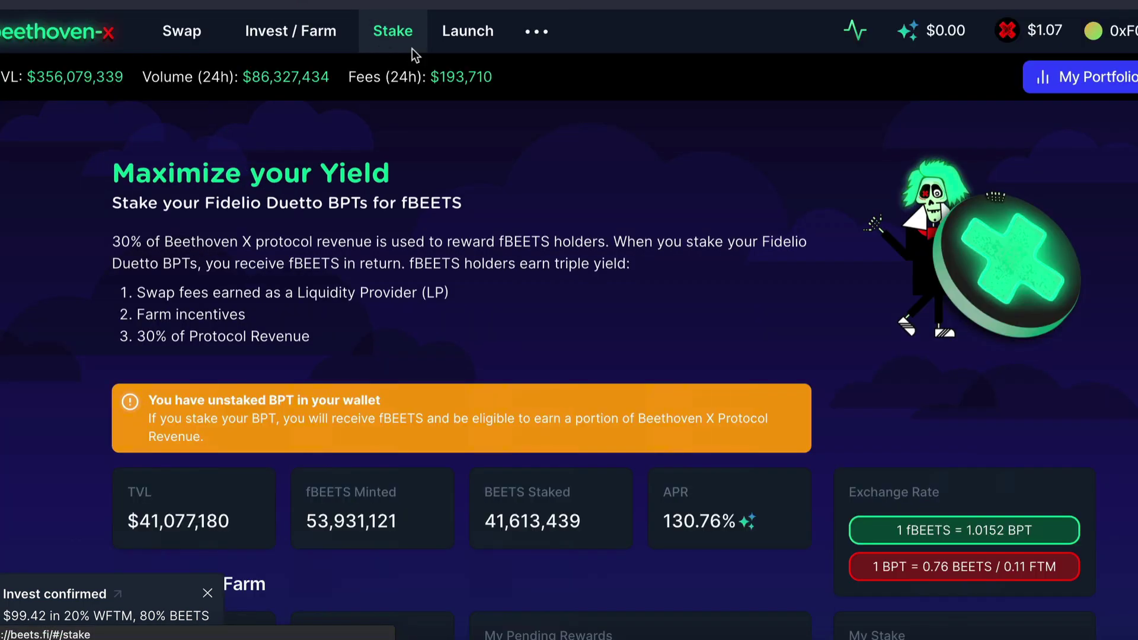
{"action": "scroll", "coordinate": [800, 273], "scroll_direction": "down", "scroll_amount": 7}
{"action": "scroll", "coordinate": [872, 301], "scroll_direction": "up", "scroll_amount": 6}
{"action": "scroll", "coordinate": [872, 301], "scroll_direction": "down", "scroll_amount": 10}
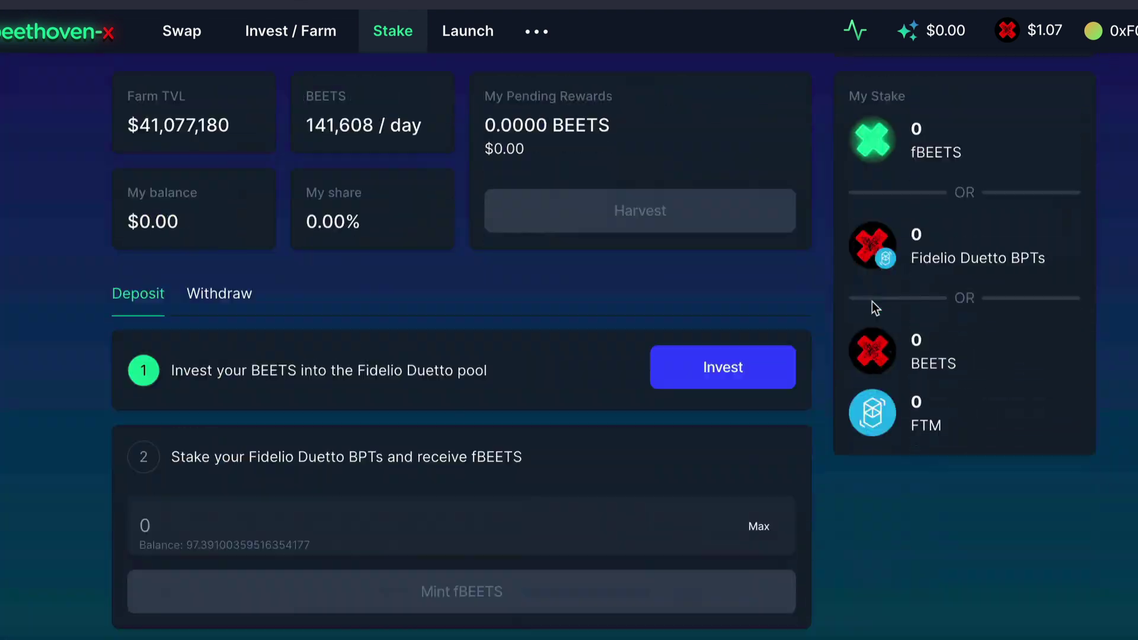
{"action": "scroll", "coordinate": [825, 358], "scroll_direction": "up", "scroll_amount": 1}
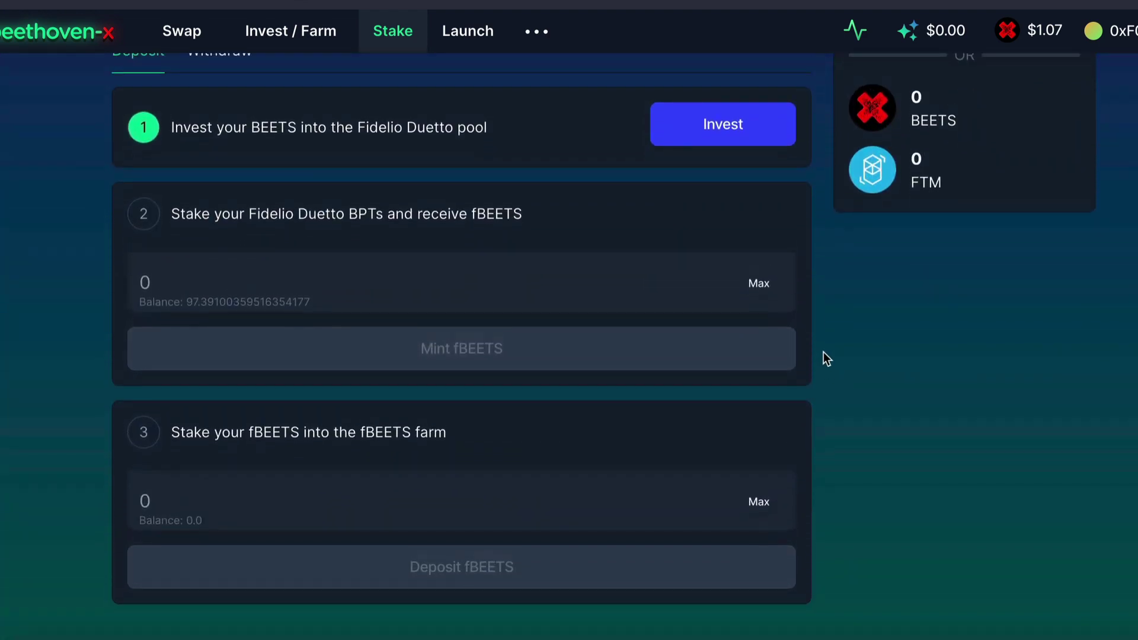
{"action": "left_click", "coordinate": [759, 283]}
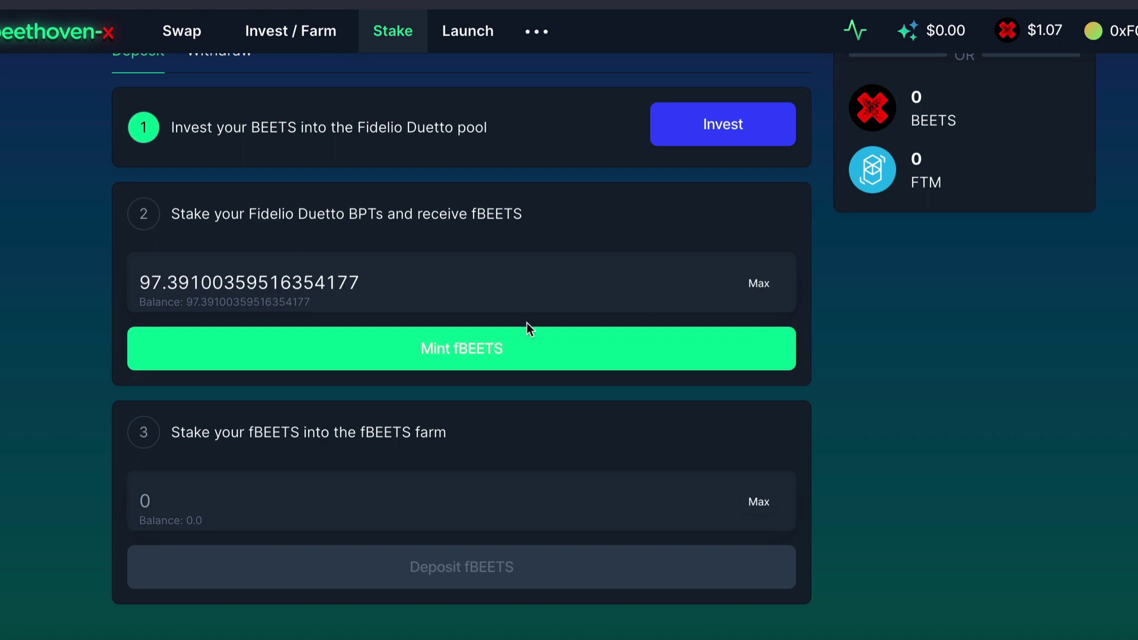
{"action": "left_click", "coordinate": [505, 348]}
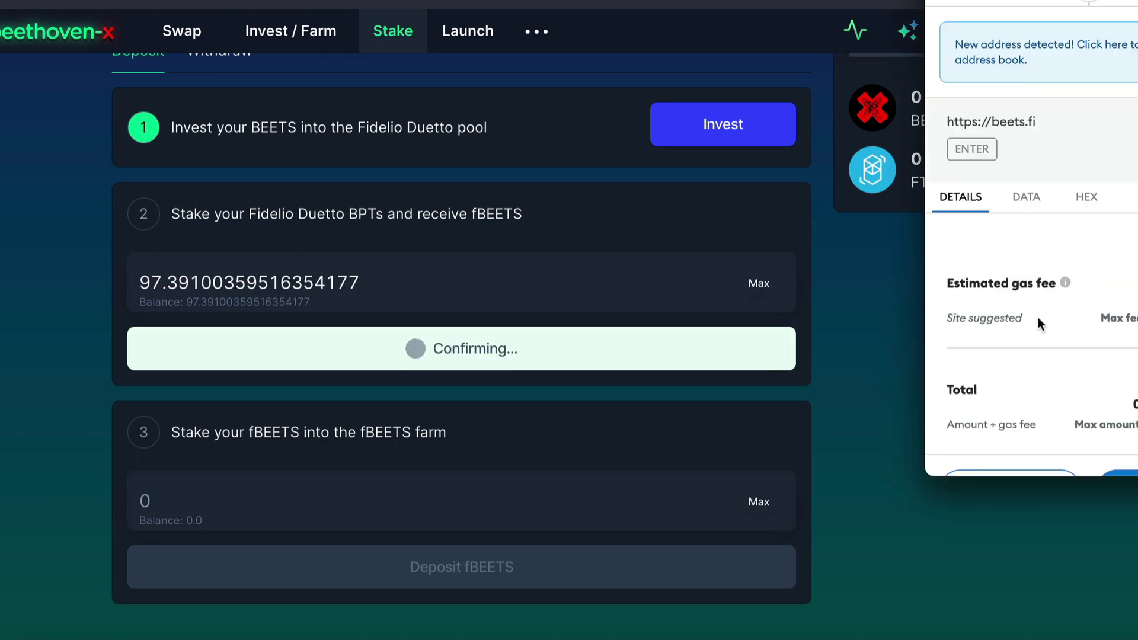
{"action": "left_click", "coordinate": [1117, 441]}
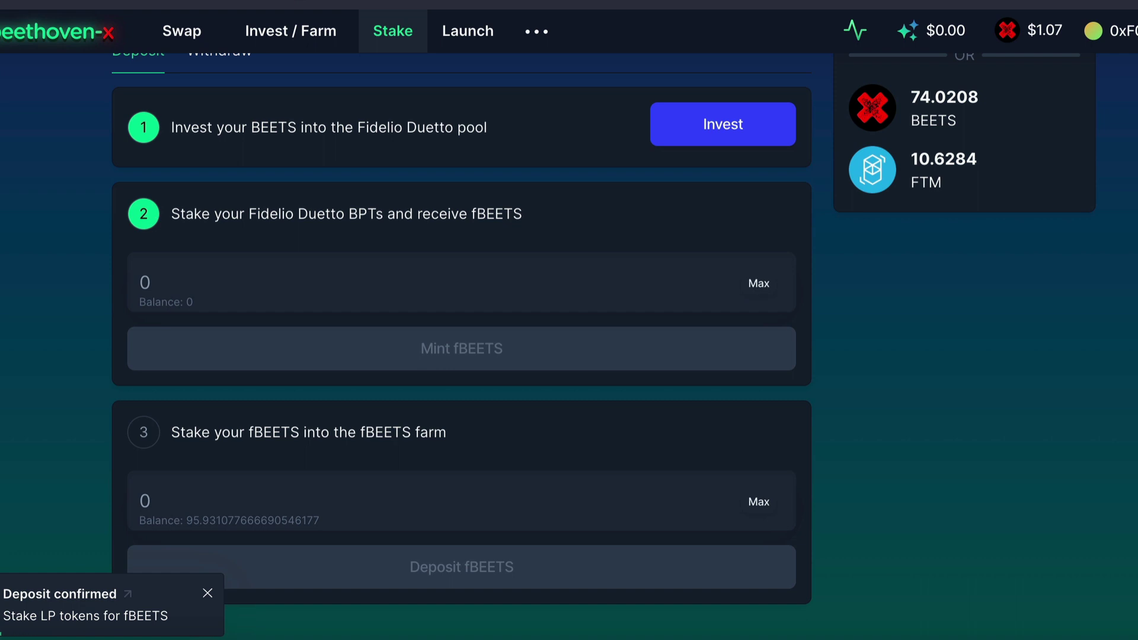
Deposit the maximum fBEETS balance into the fBEETS farm and approve the transaction in the wallet.
{"action": "left_click", "coordinate": [757, 502]}
{"action": "left_click", "coordinate": [457, 567]}
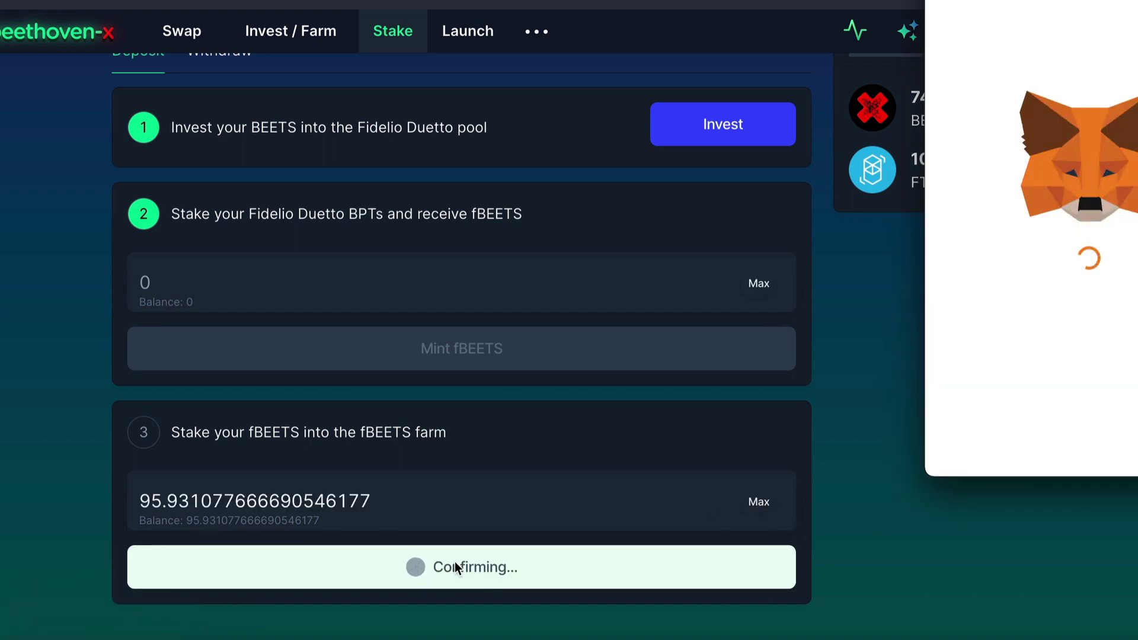
{"action": "left_click", "coordinate": [1119, 439]}
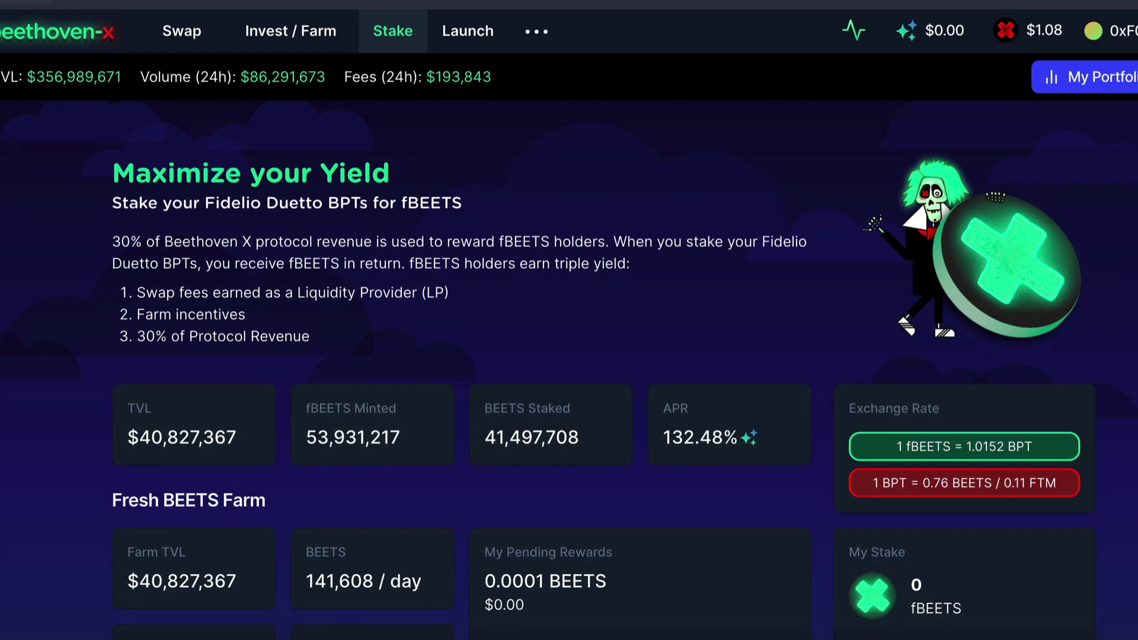
Open the portfolio overview and review its assets, portfolio value chart, pending rewards and average APR.
{"action": "left_click", "coordinate": [1133, 77]}
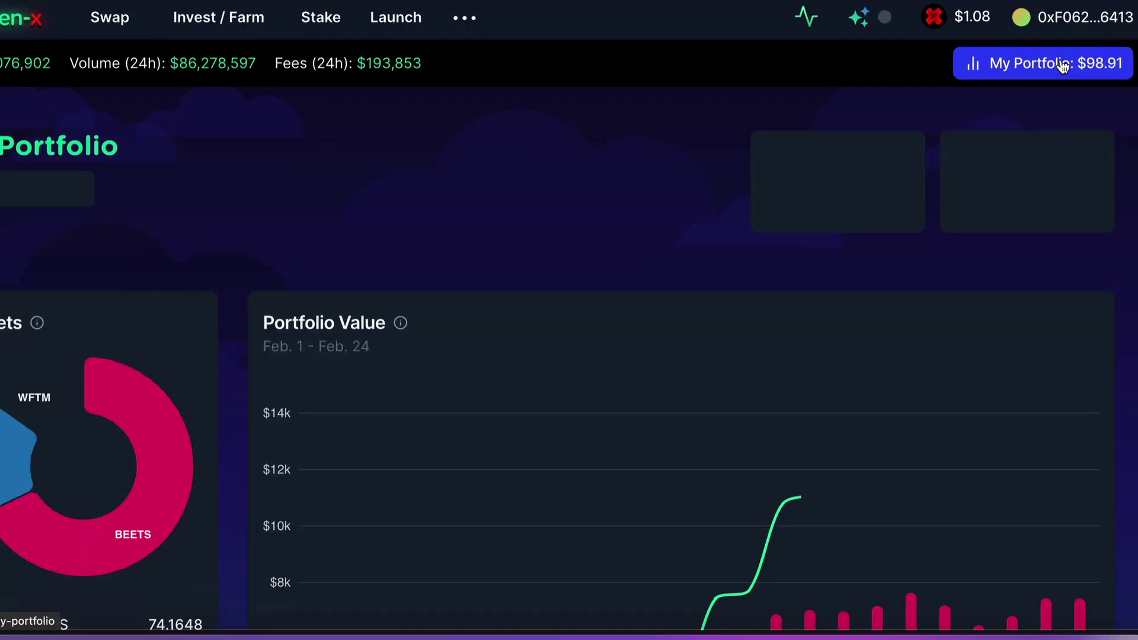
{"action": "scroll", "coordinate": [880, 263], "scroll_direction": "down", "scroll_amount": 3}
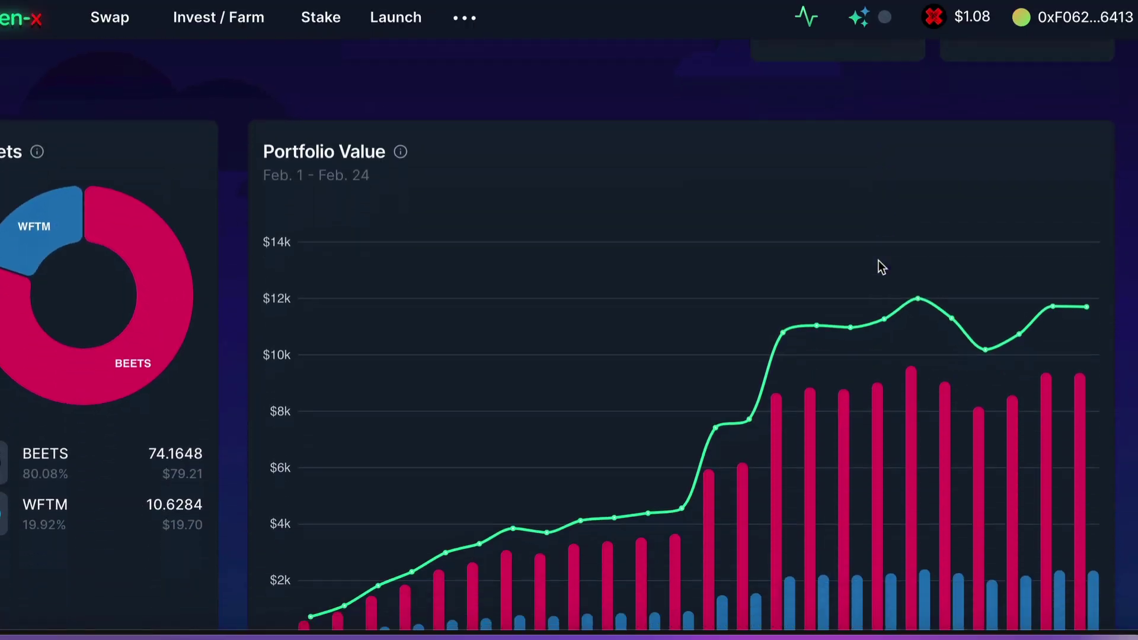
{"action": "scroll", "coordinate": [880, 263], "scroll_direction": "up", "scroll_amount": 3}
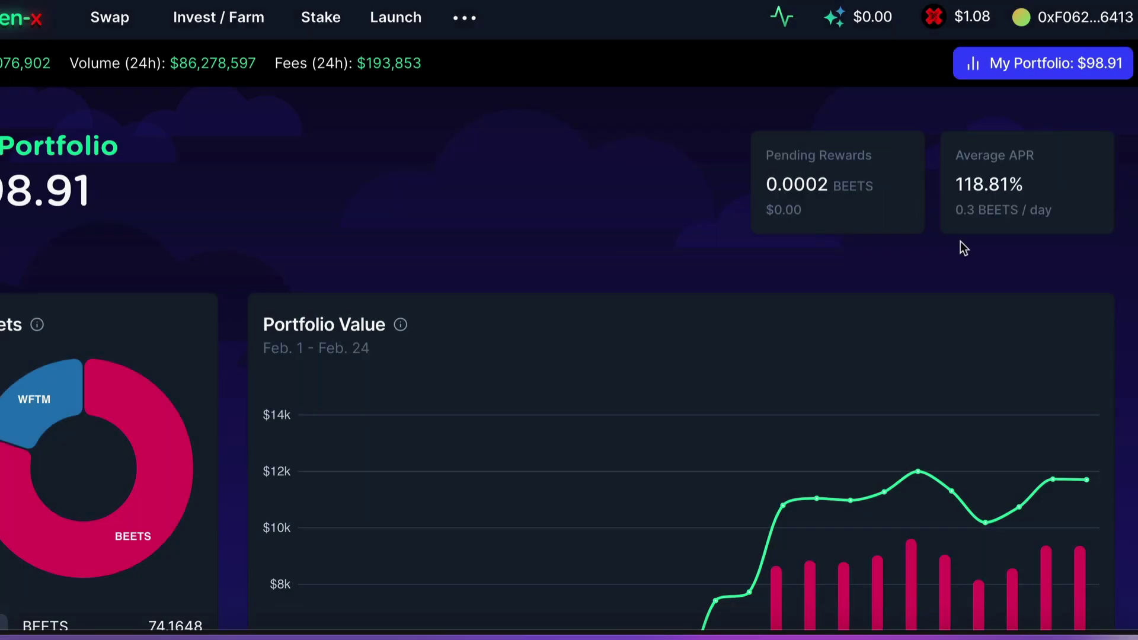
{"action": "scroll", "coordinate": [960, 241], "scroll_direction": "down", "scroll_amount": 3}
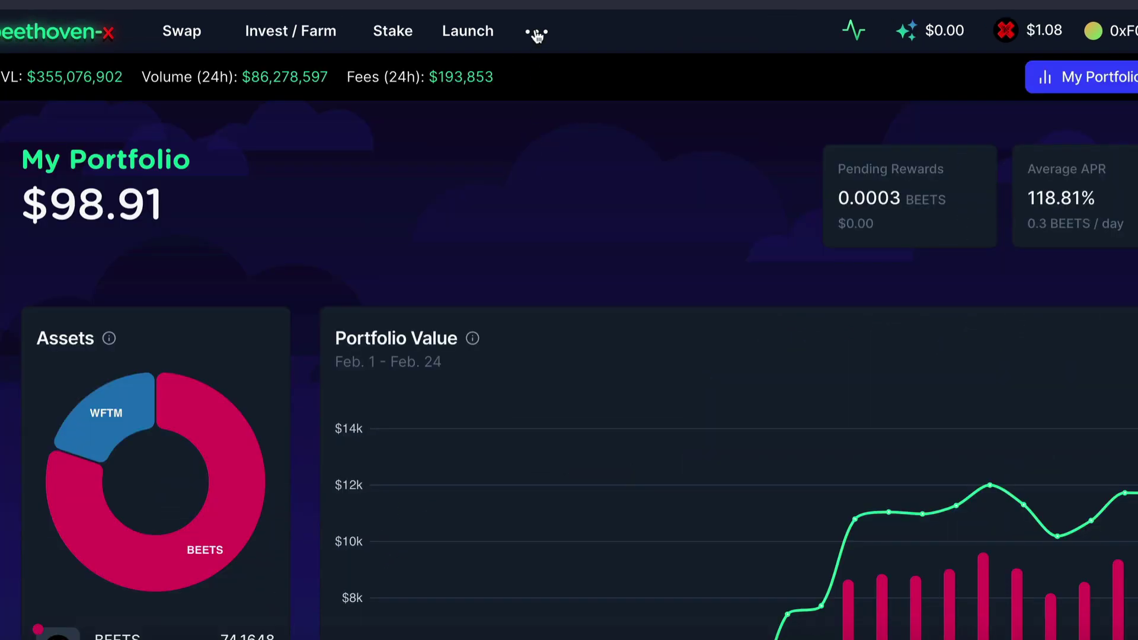
Go to the BeethovenX voting space on Snapshot and open the active Farming Incentive Gauge Vote (round 5) proposal.
{"action": "left_click", "coordinate": [536, 34]}
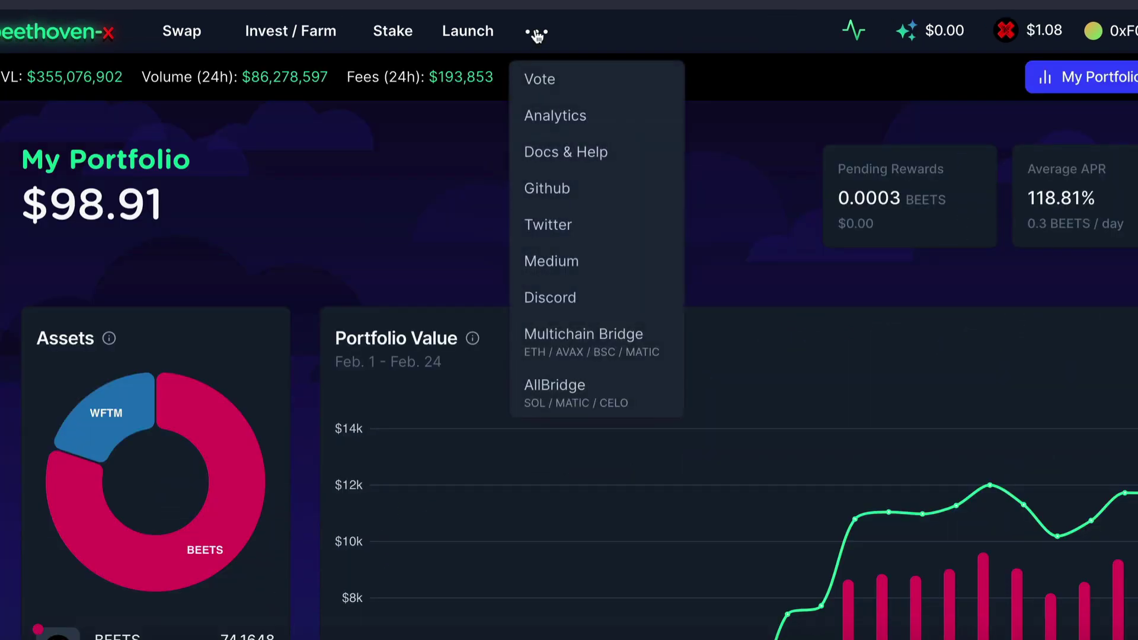
{"action": "left_click", "coordinate": [542, 78]}
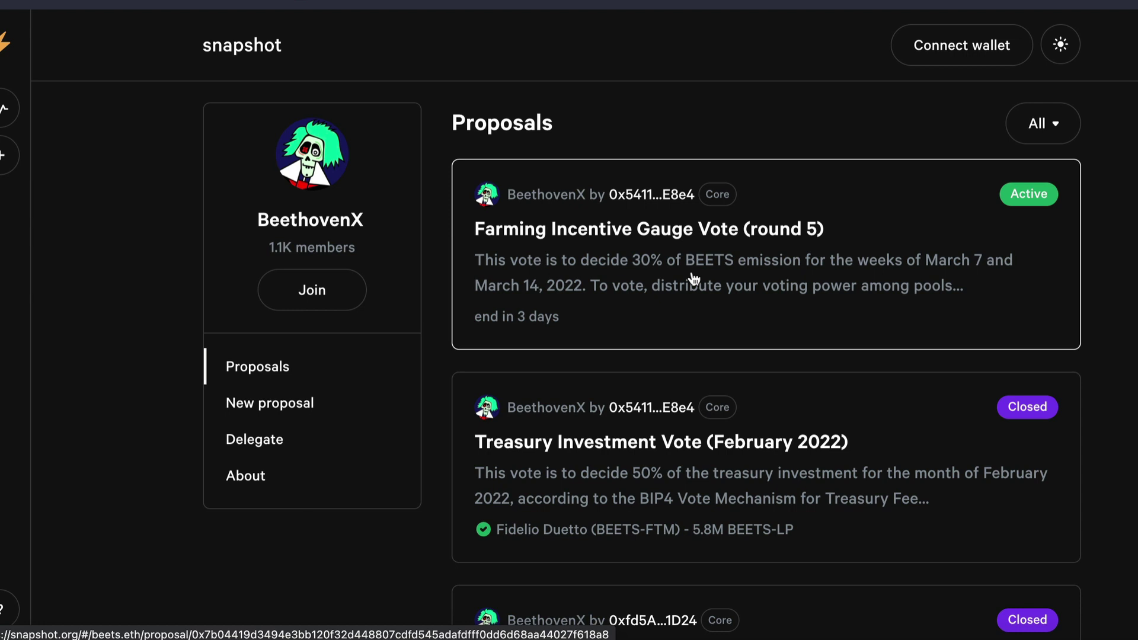
{"action": "left_click", "coordinate": [1039, 196]}
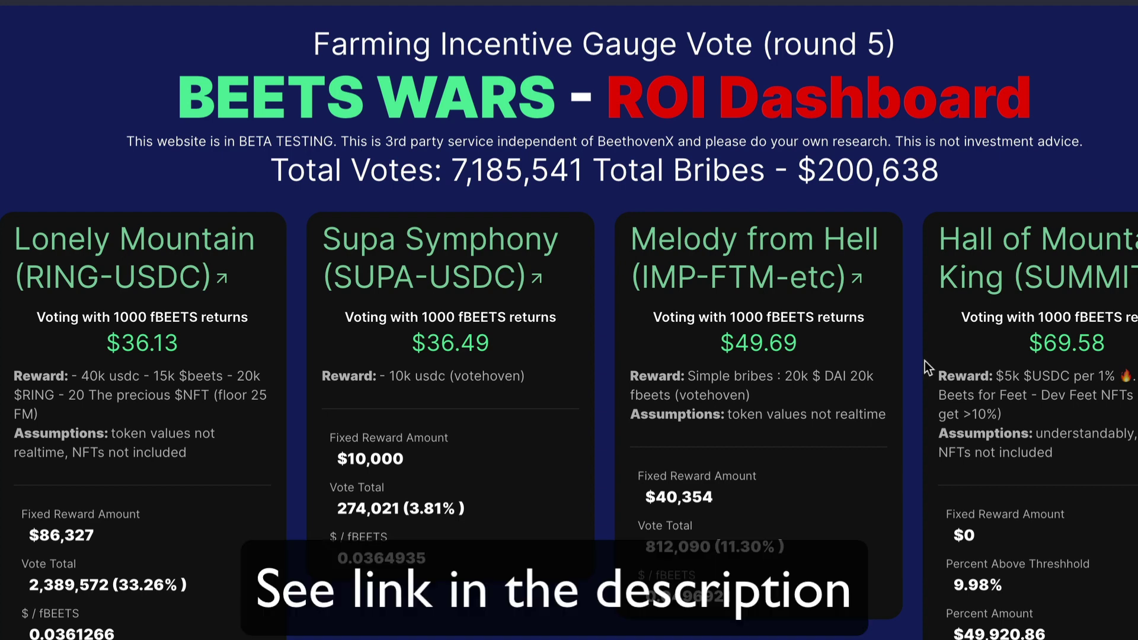
Examine the rewards, vote totals and returns per fBEETS of the pools on the BEETS WARS ROI Dashboard.
{"action": "scroll", "coordinate": [861, 634], "scroll_direction": "down", "scroll_amount": 2}
{"action": "scroll", "coordinate": [861, 634], "scroll_direction": "down", "scroll_amount": 2}
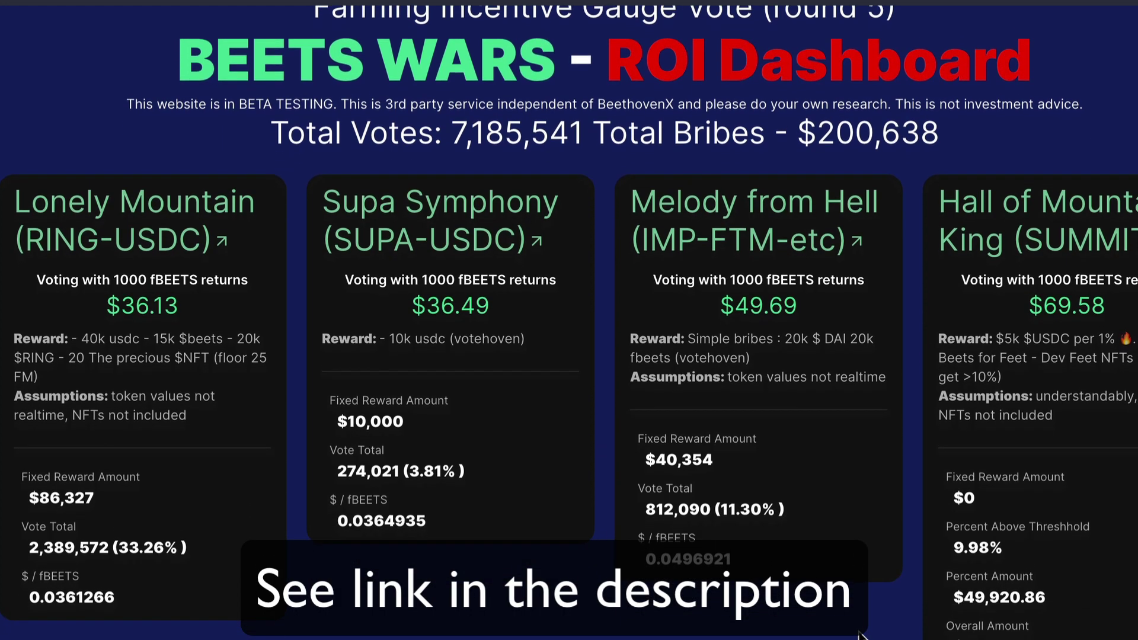
{"action": "scroll", "coordinate": [862, 634], "scroll_direction": "down", "scroll_amount": 2}
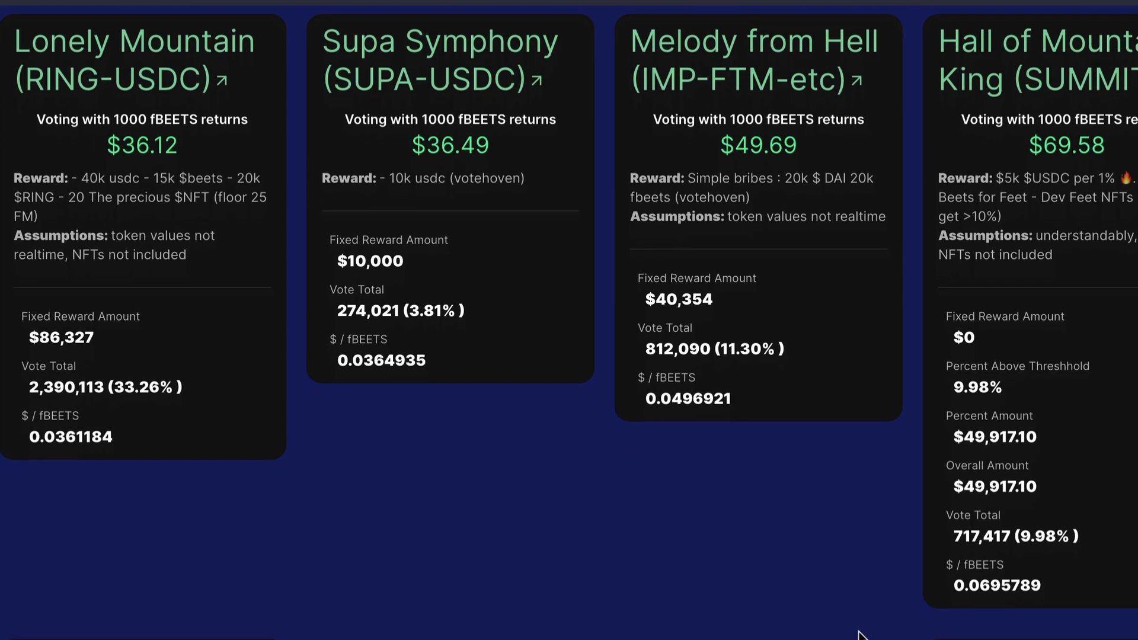
{"action": "scroll", "coordinate": [859, 634], "scroll_direction": "down", "scroll_amount": 5}
{"action": "scroll", "coordinate": [861, 636], "scroll_direction": "down", "scroll_amount": 2}
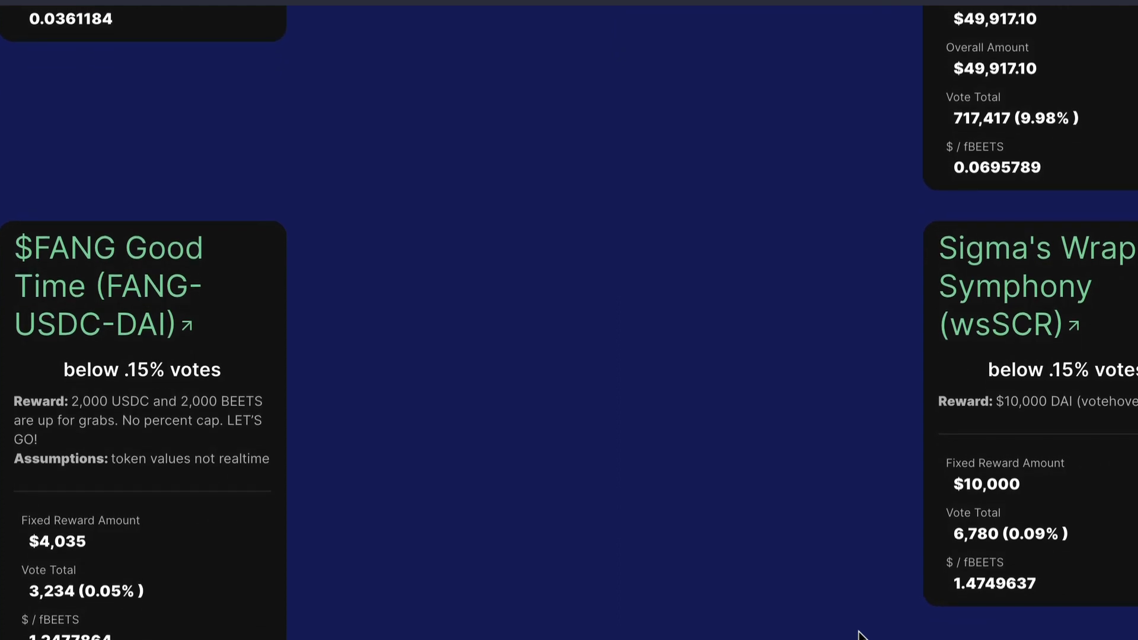
{"action": "scroll", "coordinate": [860, 635], "scroll_direction": "up", "scroll_amount": 1}
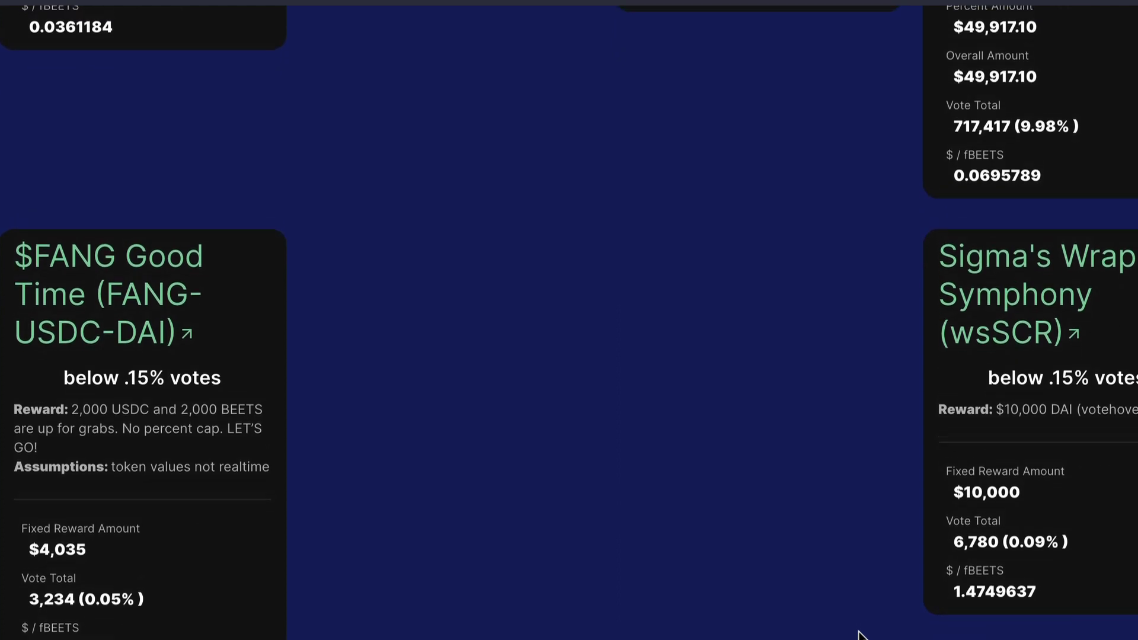
{"action": "scroll", "coordinate": [860, 635], "scroll_direction": "up", "scroll_amount": 2}
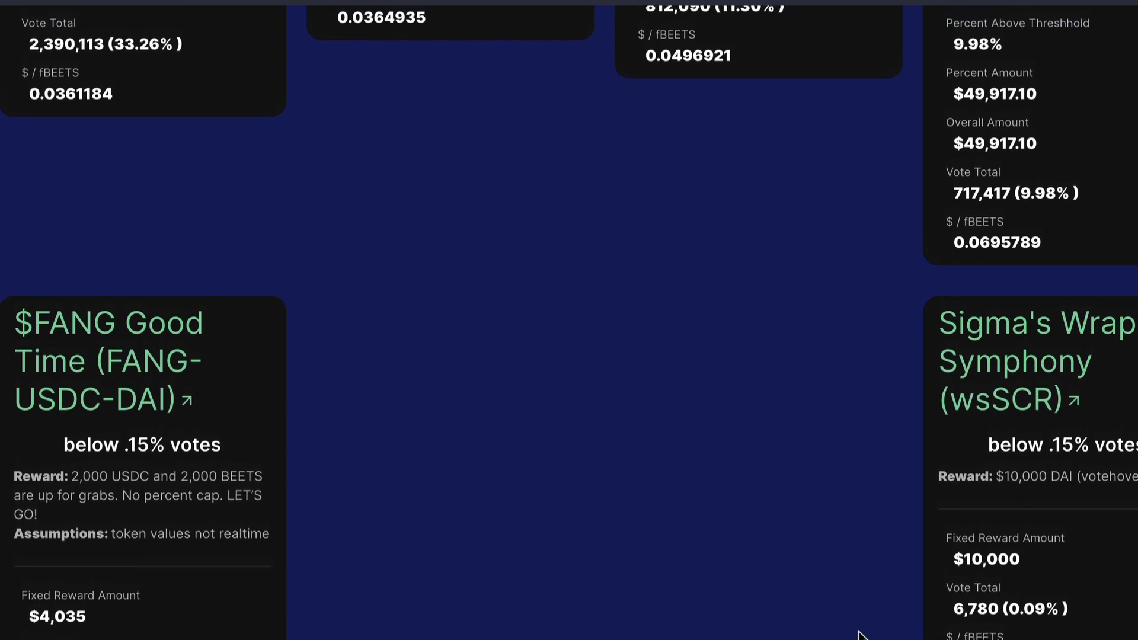
{"action": "scroll", "coordinate": [861, 636], "scroll_direction": "up", "scroll_amount": 5}
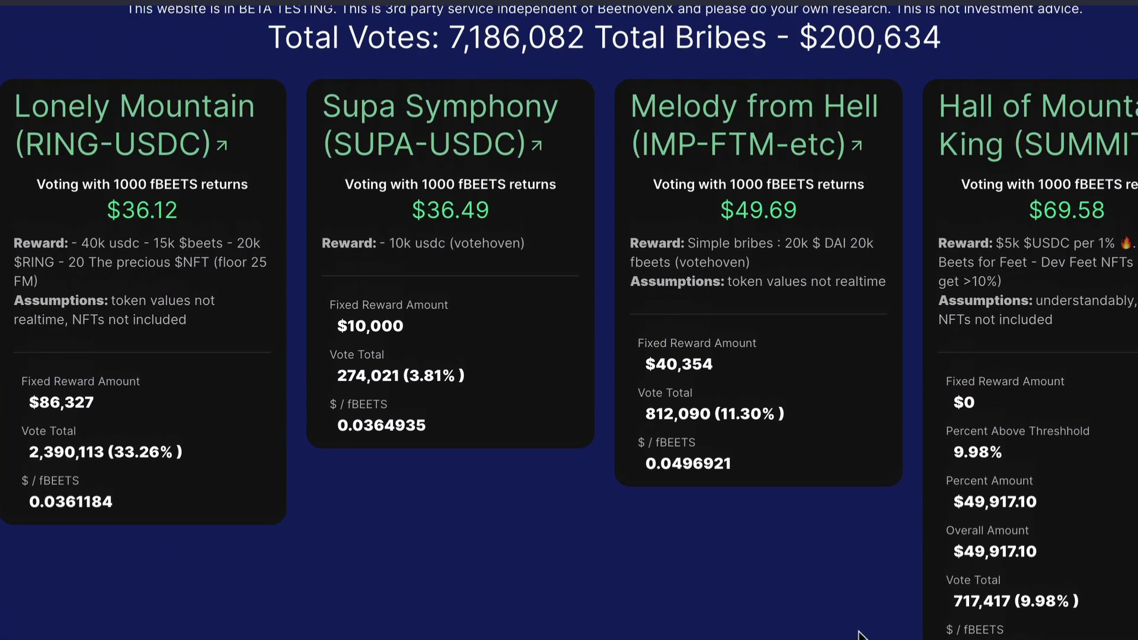
{"action": "scroll", "coordinate": [859, 635], "scroll_direction": "up", "scroll_amount": 2}
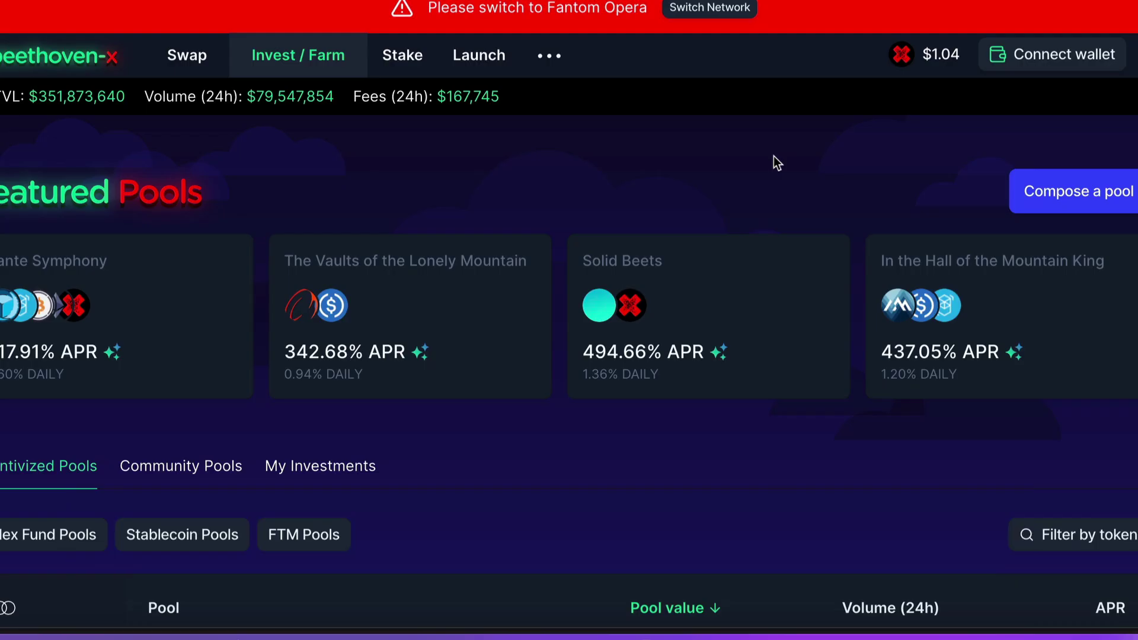
Go to the BeethovenX governance voting page and open the active Farming Incentive Gauge Vote (round 5) proposal.
{"action": "left_click", "coordinate": [549, 55]}
{"action": "left_click", "coordinate": [556, 107]}
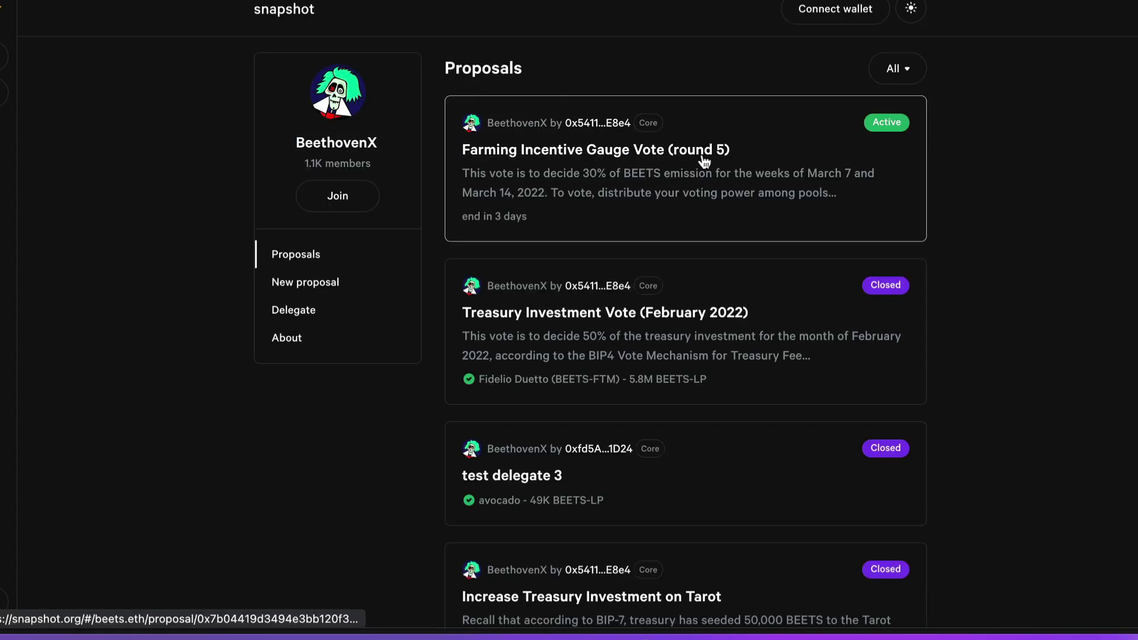
{"action": "left_click", "coordinate": [666, 147]}
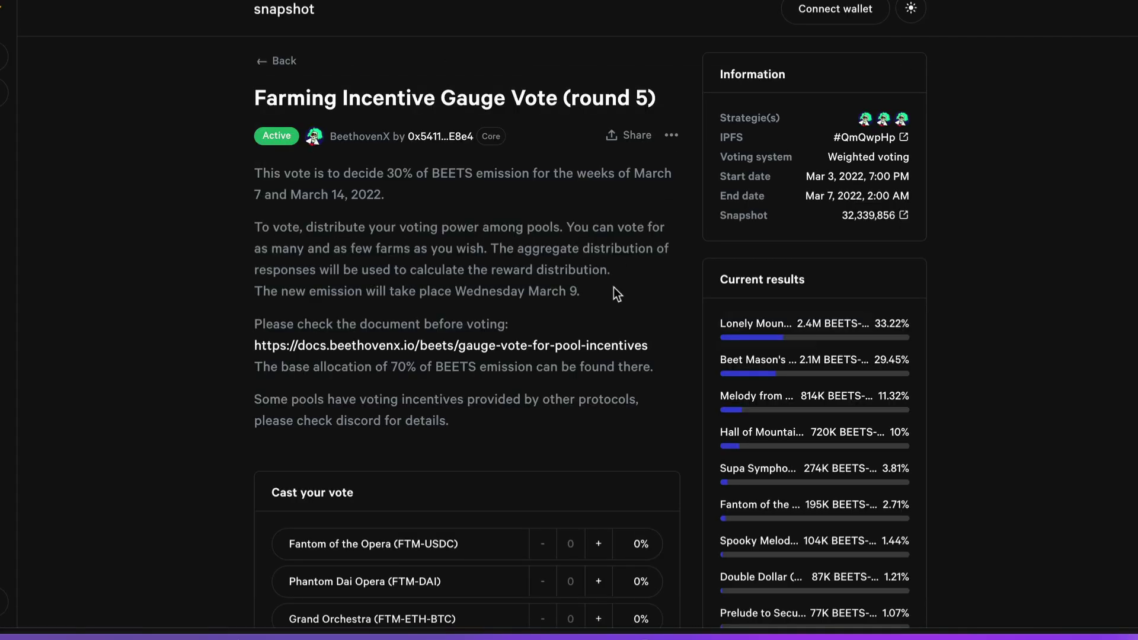
Add a vote weight of 1 to the Hall of Mountain King (SUMMIT) pool in the proposal's voting options.
{"action": "scroll", "coordinate": [982, 229], "scroll_direction": "down", "scroll_amount": 1}
{"action": "scroll", "coordinate": [982, 229], "scroll_direction": "down", "scroll_amount": 20}
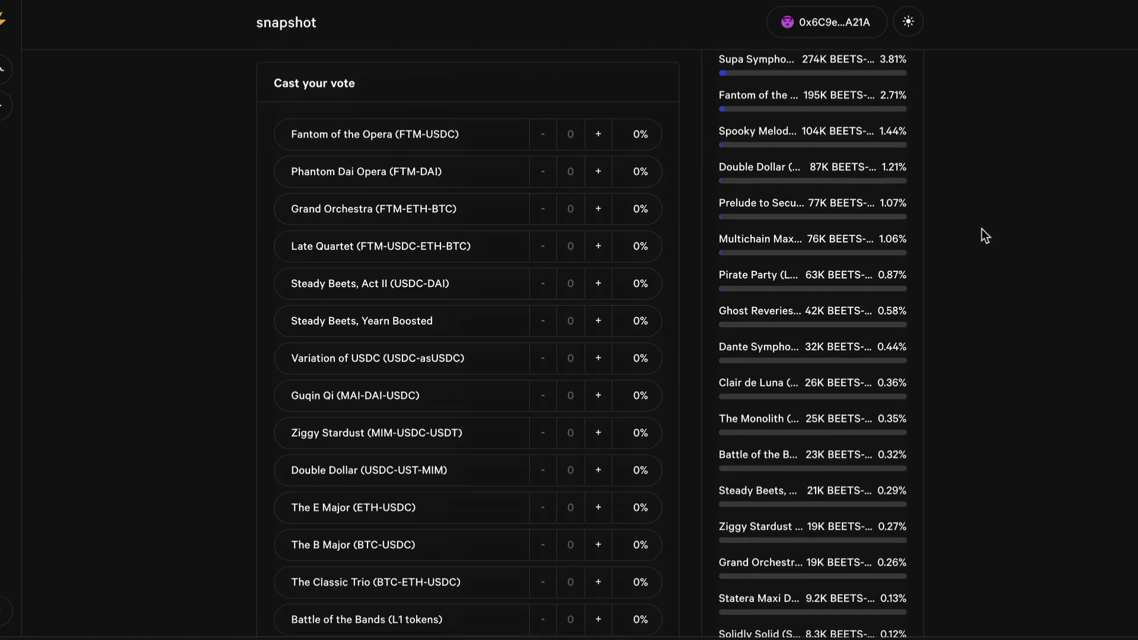
{"action": "scroll", "coordinate": [981, 229], "scroll_direction": "down", "scroll_amount": 8}
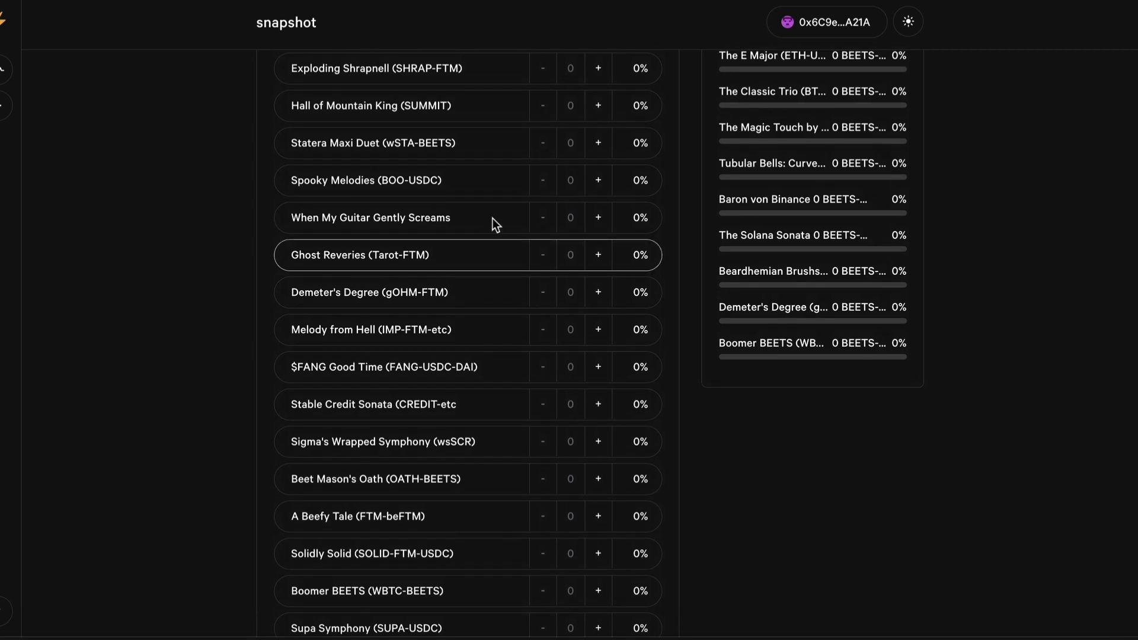
{"action": "left_click", "coordinate": [599, 106]}
Try splitting the vote by adding weight to Statera Maxi Duet (wSTA-BEETS), and reduce that pool back to 0.
{"action": "left_click", "coordinate": [598, 143]}
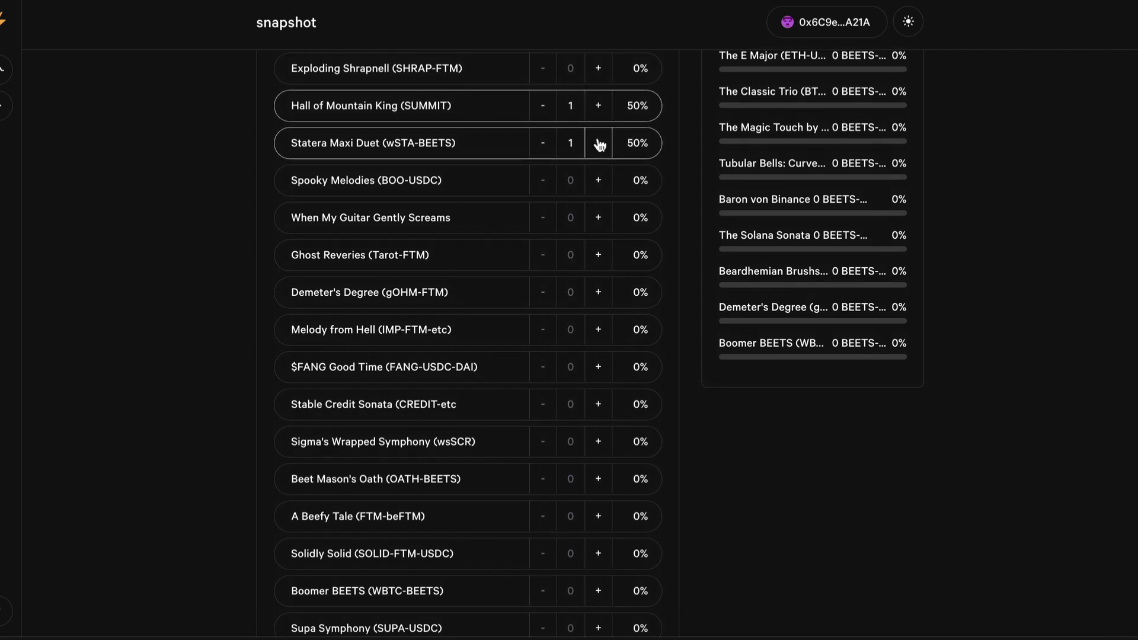
{"action": "left_click", "coordinate": [599, 143]}
{"action": "left_click", "coordinate": [543, 143]}
{"action": "left_click", "coordinate": [543, 142]}
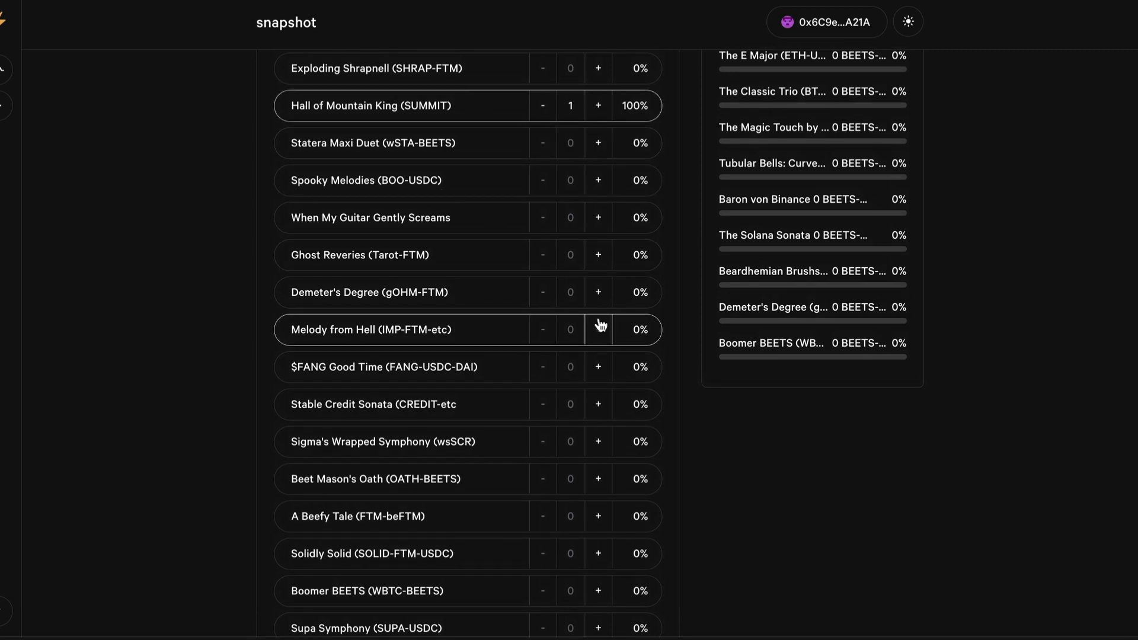
Submit the vote with 100% for Hall of Mountain King and confirm casting it, bringing up the wallet's signature request.
{"action": "scroll", "coordinate": [711, 497], "scroll_direction": "down", "scroll_amount": 3}
{"action": "left_click", "coordinate": [531, 525]}
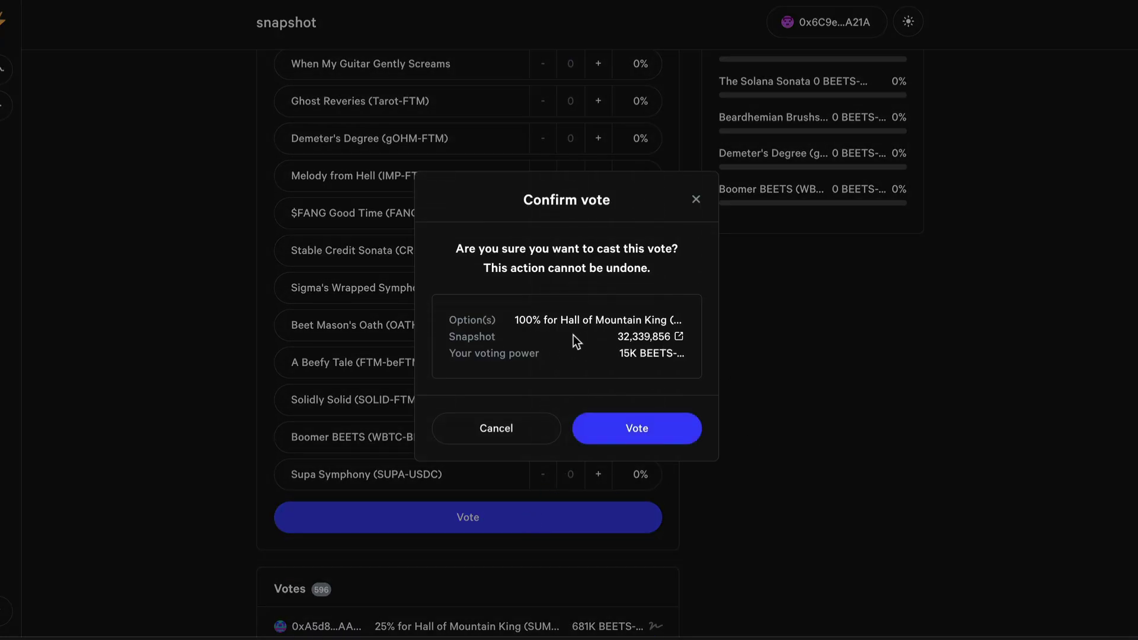
{"action": "left_click", "coordinate": [671, 432]}
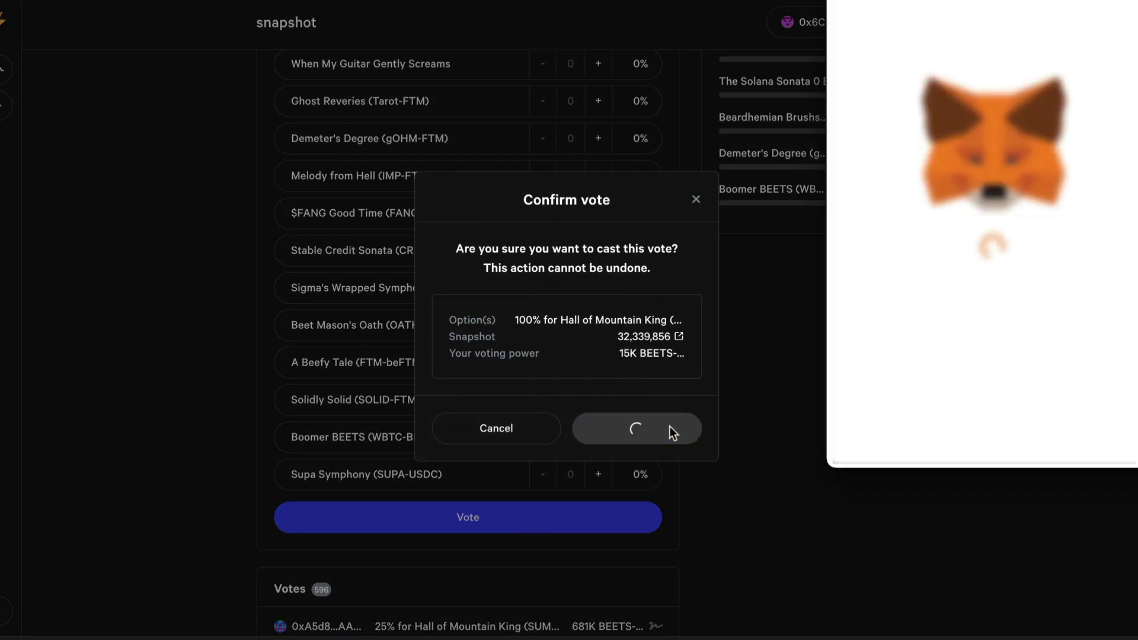
{"action": "scroll", "coordinate": [900, 368], "scroll_direction": "down", "scroll_amount": 5}
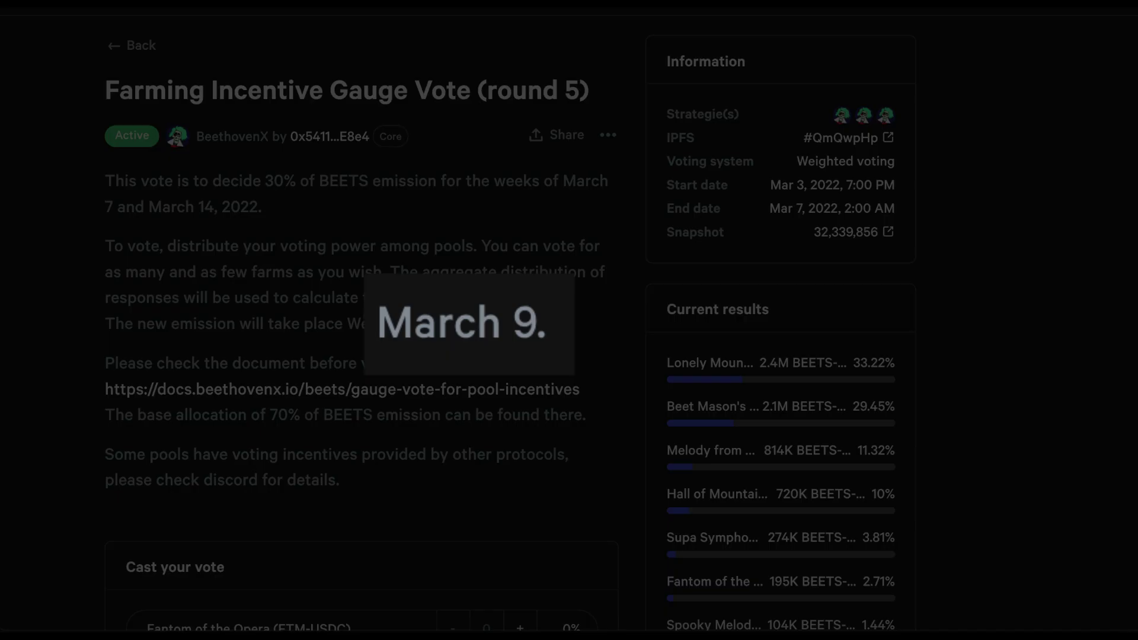